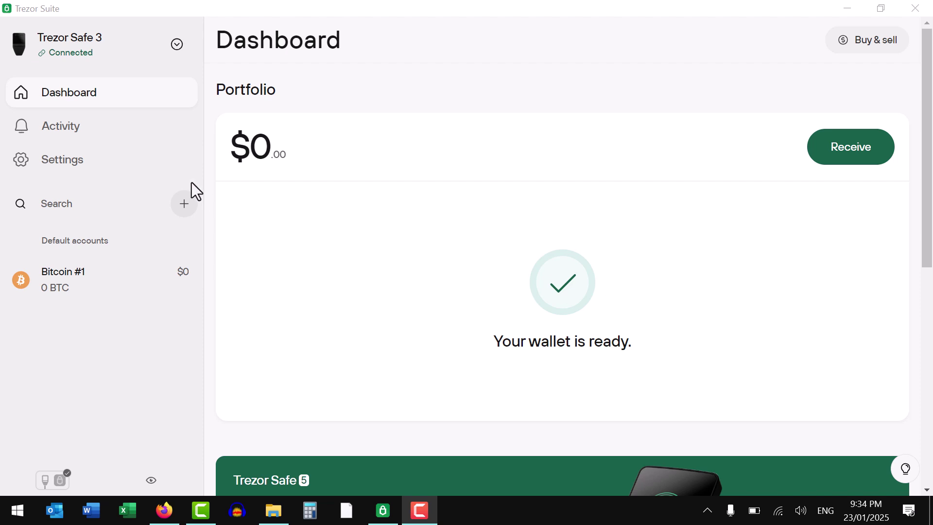
Show the Device settings' Firmware section: version 2.8.7, Bitcoin-only, up to date.
left_click(143, 170)
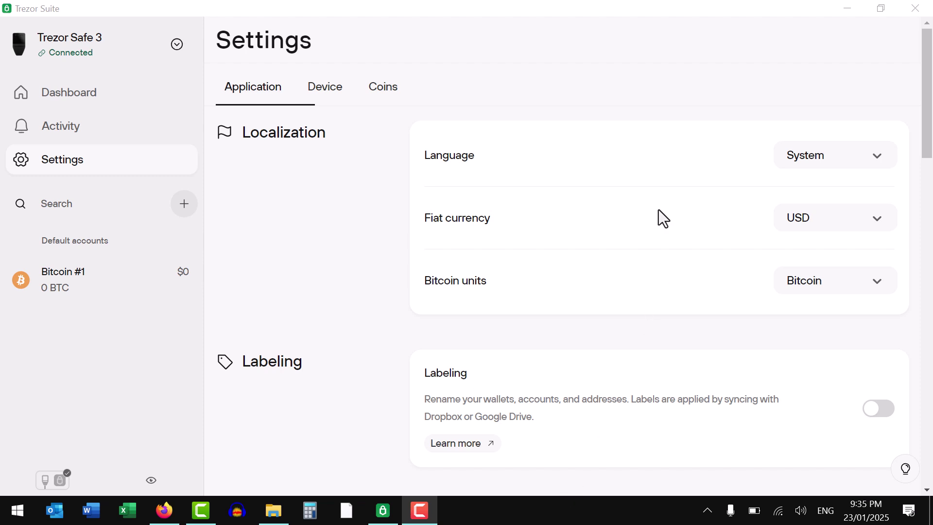
scroll(660, 212, "down", 5)
scroll(667, 224, "up", 5)
scroll(802, 219, "down", 9)
scroll(810, 233, "down", 12)
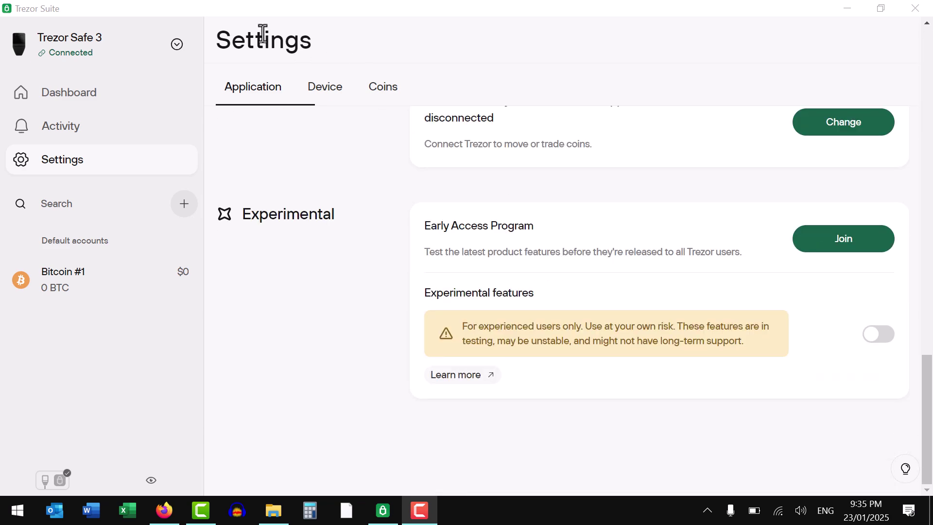
left_click(332, 97)
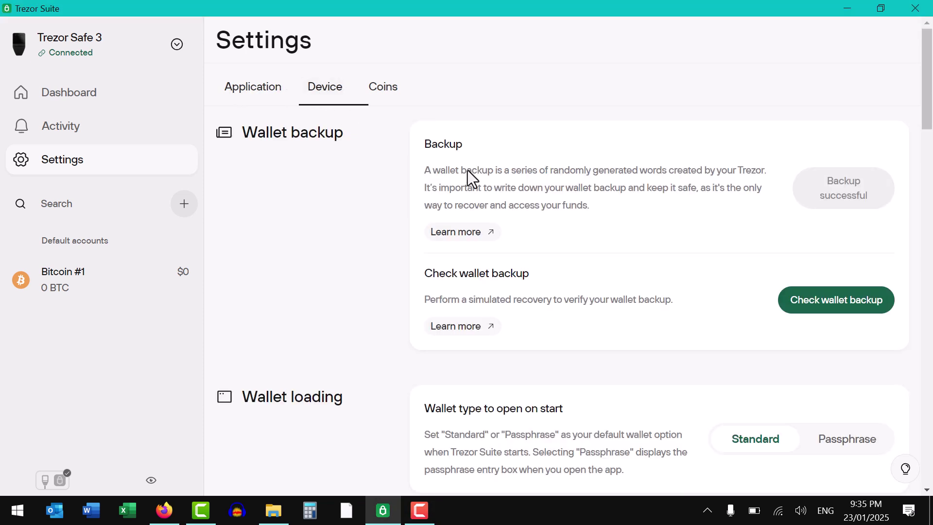
scroll(731, 238, "down", 5)
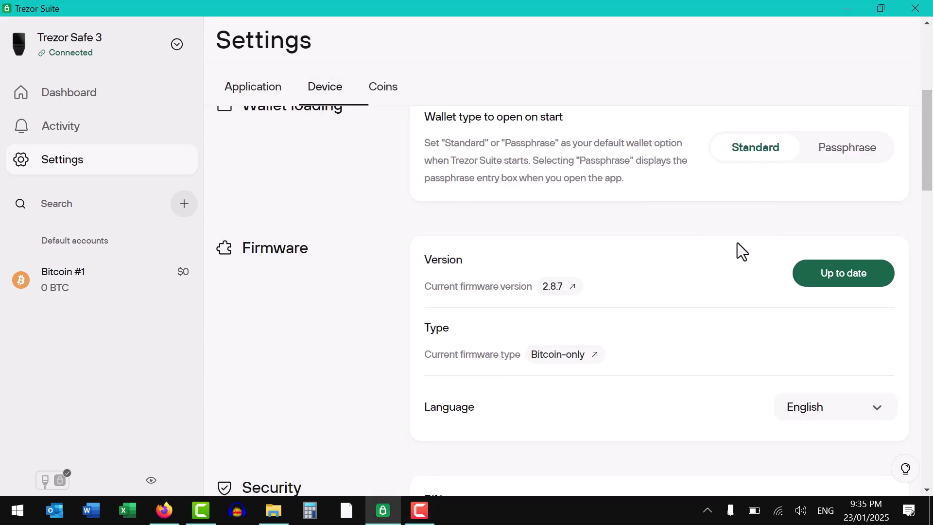
scroll(751, 244, "down", 1)
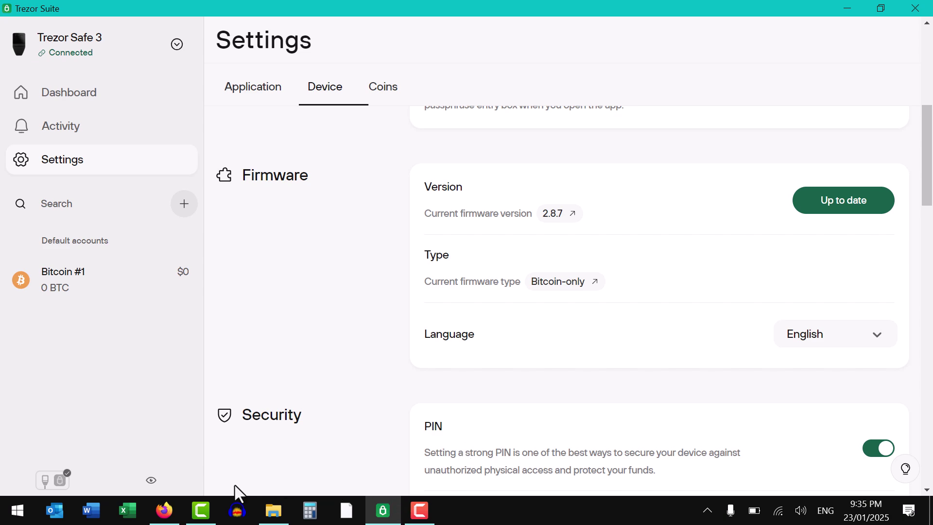
Read Trezor's guide on switching Bitcoin-only firmware to Universal, then minimize Firefox.
left_click(164, 510)
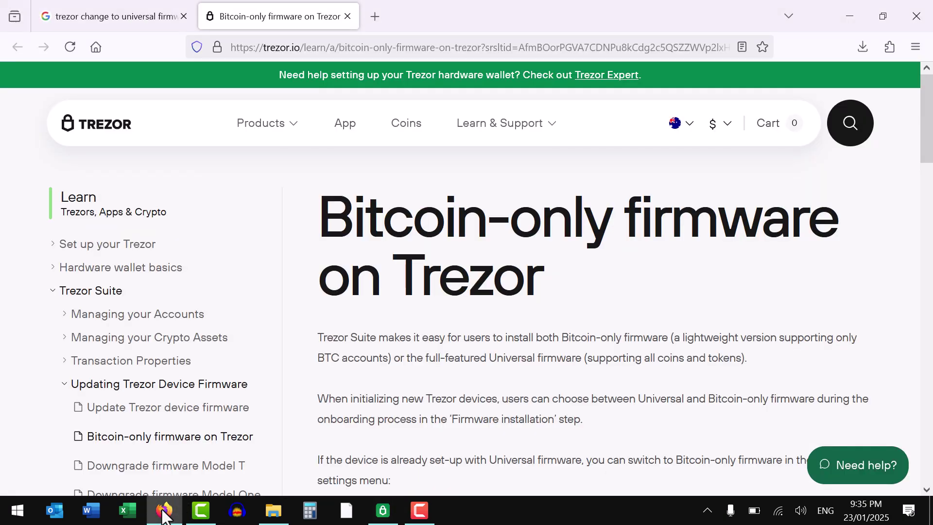
scroll(834, 226, "down", 1)
scroll(818, 226, "down", 15)
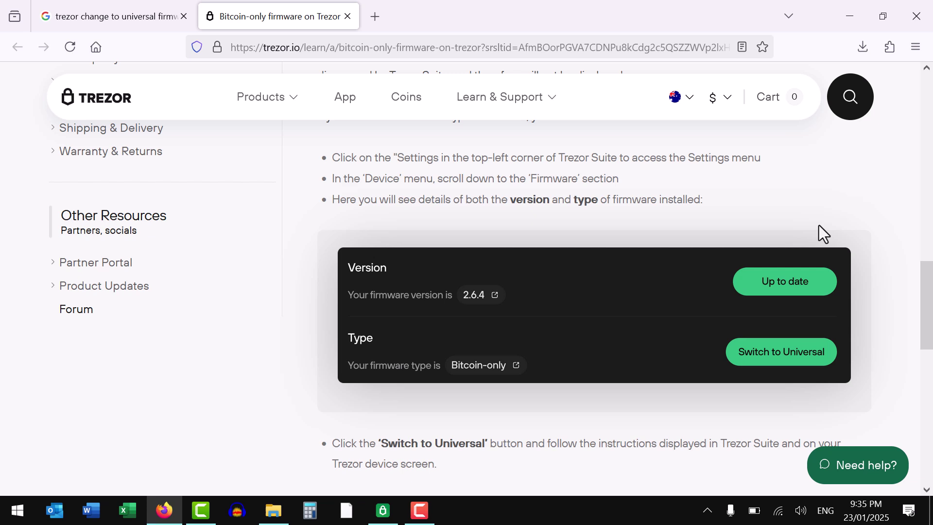
scroll(745, 278, "down", 3)
scroll(811, 244, "up", 2)
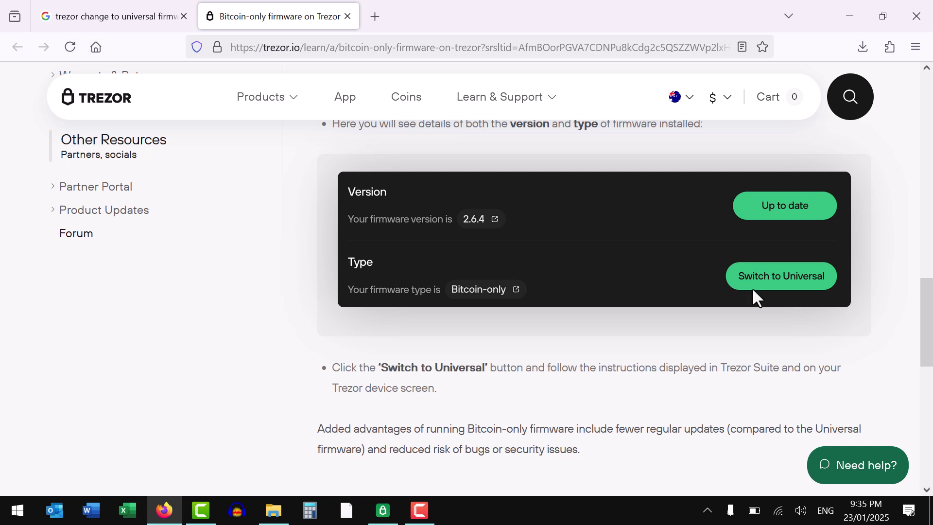
left_click(855, 19)
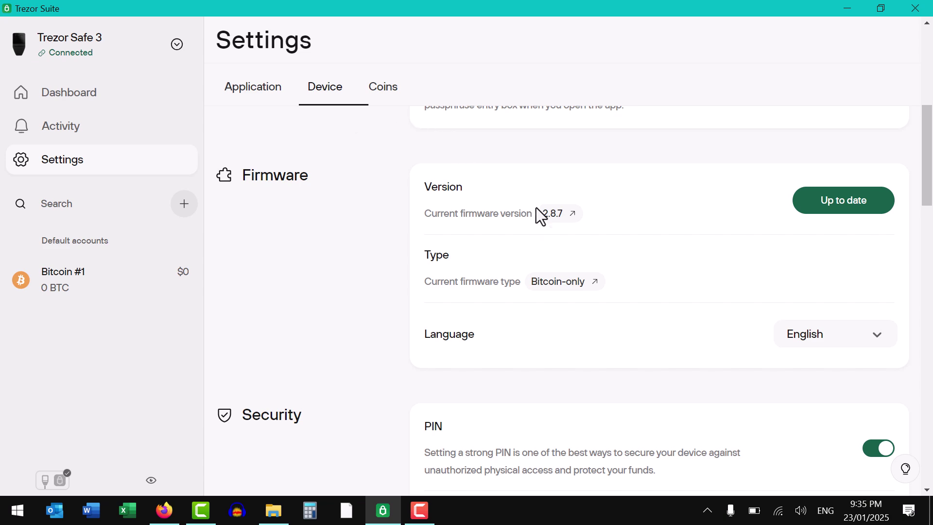
Scroll the Device settings down to the Danger area's Install custom firmware row.
scroll(558, 224, "down", 7)
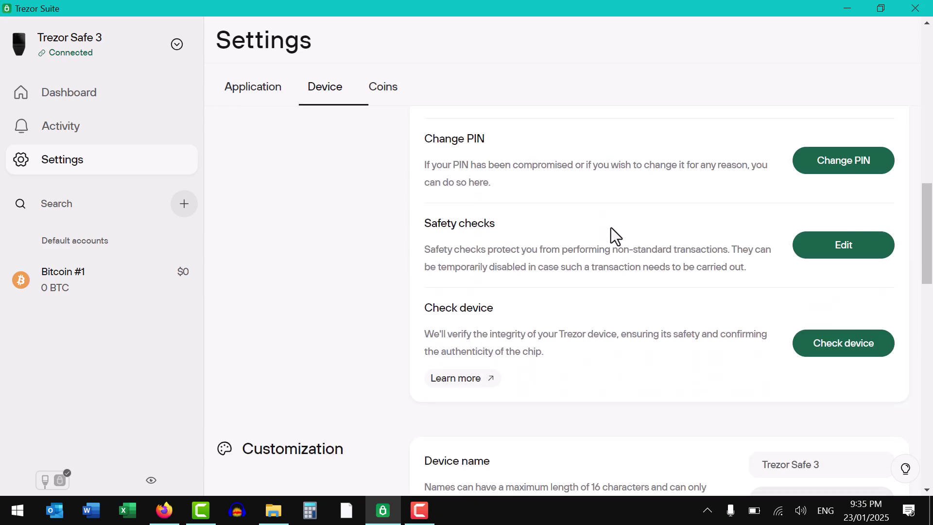
scroll(615, 229, "down", 12)
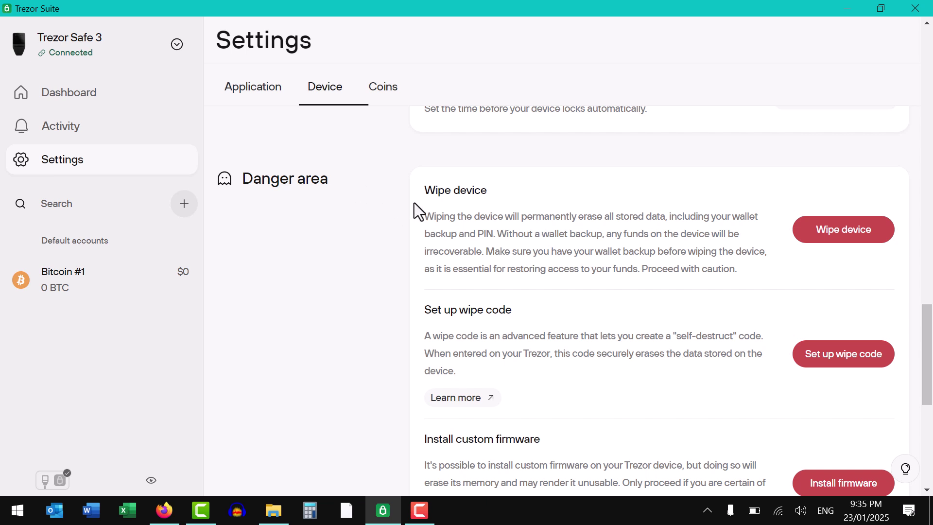
scroll(575, 235, "down", 2)
scroll(632, 241, "down", 3)
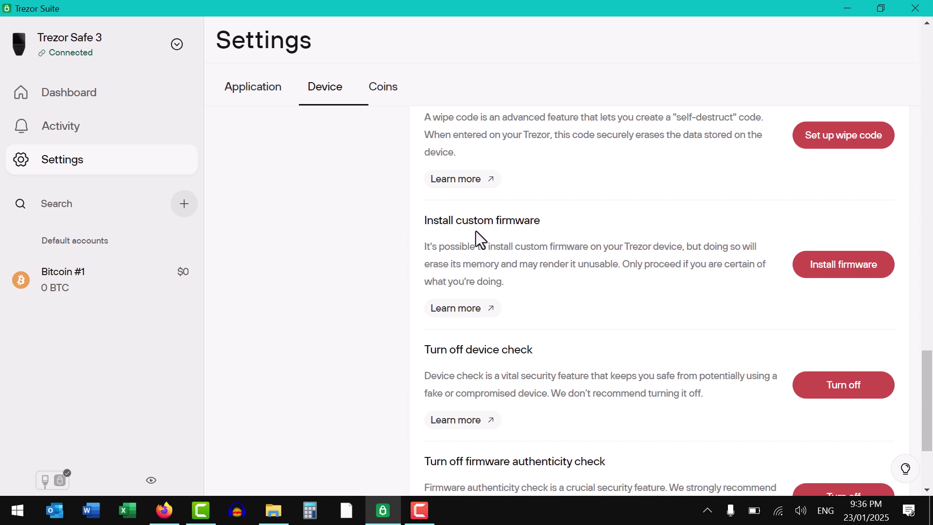
Start the custom firmware install and follow its link to the GitHub firmware/t2b1 folder.
left_click(822, 277)
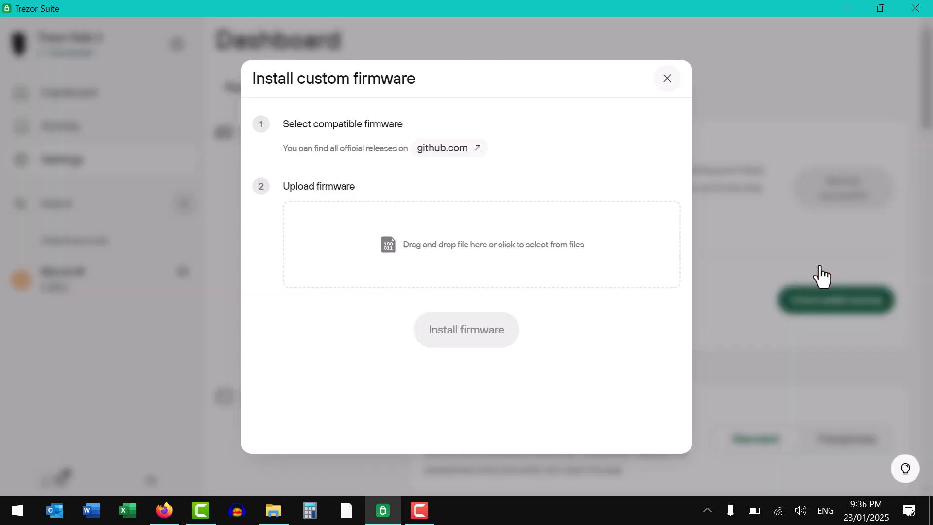
left_click(472, 154)
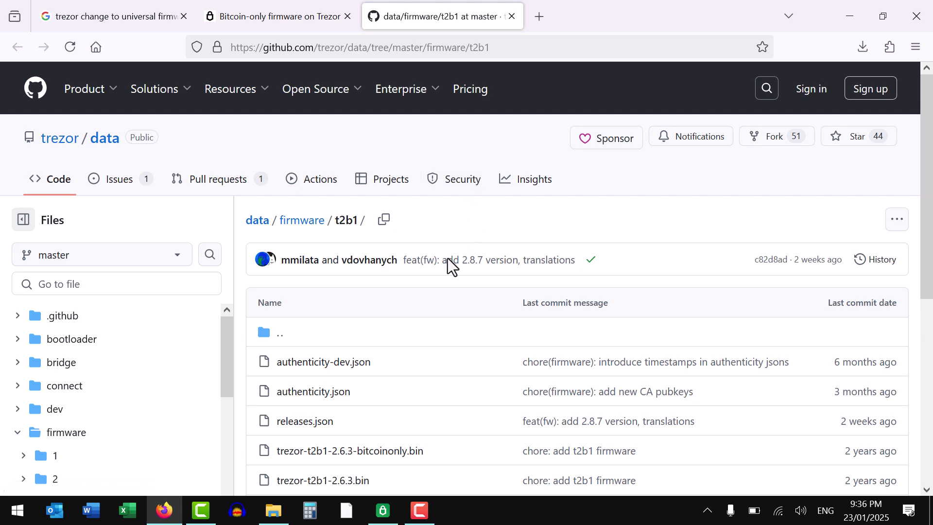
Browse the GitHub t2b1 firmware binaries up to 2.8.7, then switch back to Trezor Suite.
scroll(437, 272, "down", 2)
scroll(440, 274, "down", 2)
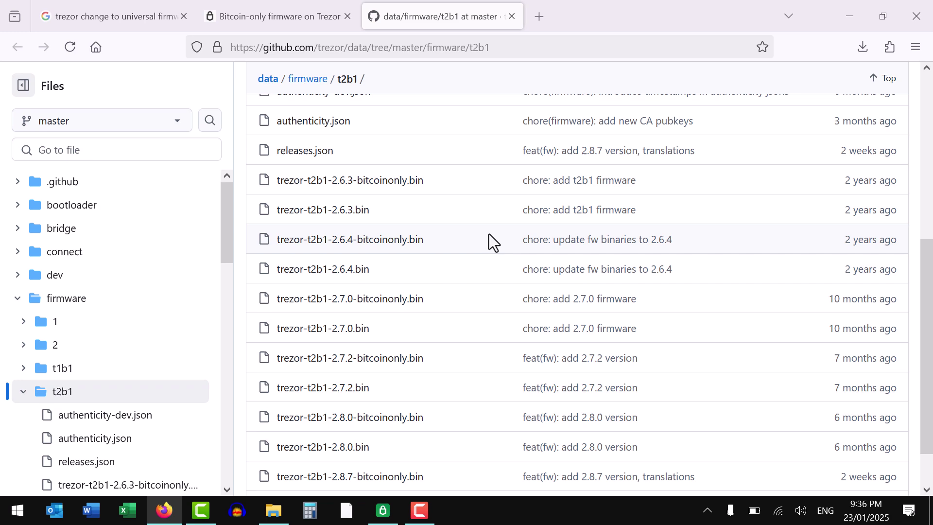
key("alt+Tab")
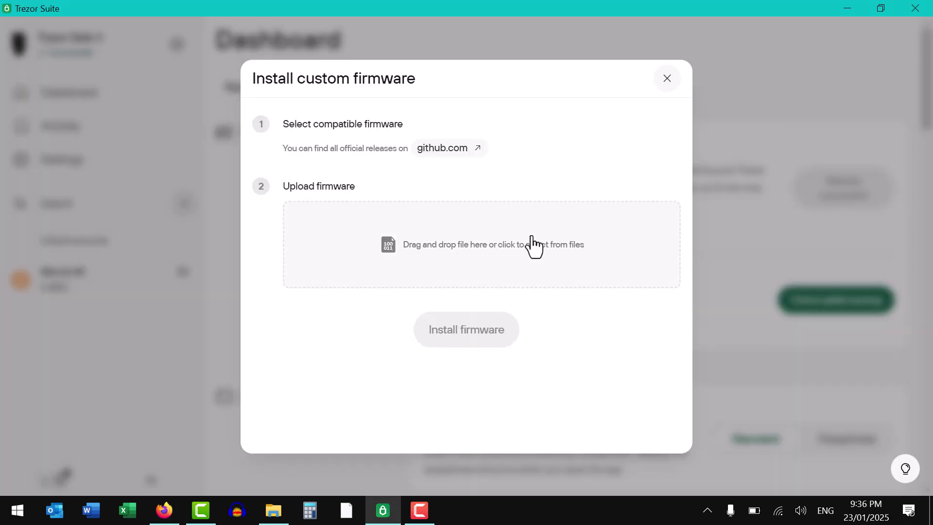
Close the custom firmware dialog, recheck firmware 2.8.7 Bitcoin-only, and return to GitHub.
left_click(666, 80)
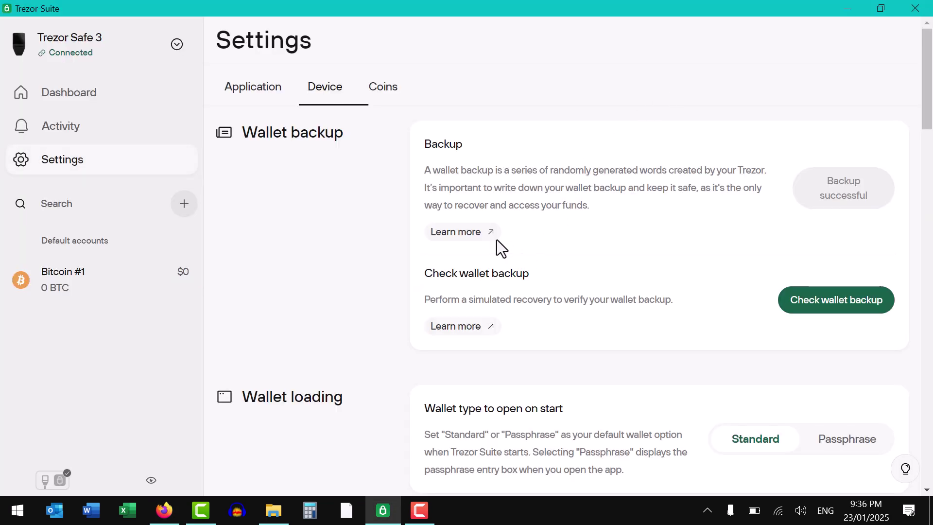
scroll(700, 227, "down", 9)
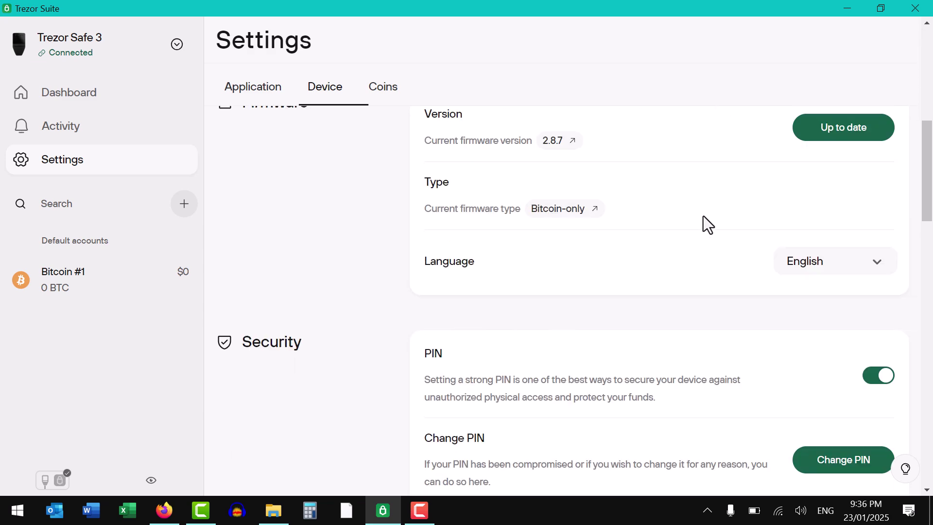
scroll(689, 236, "up", 3)
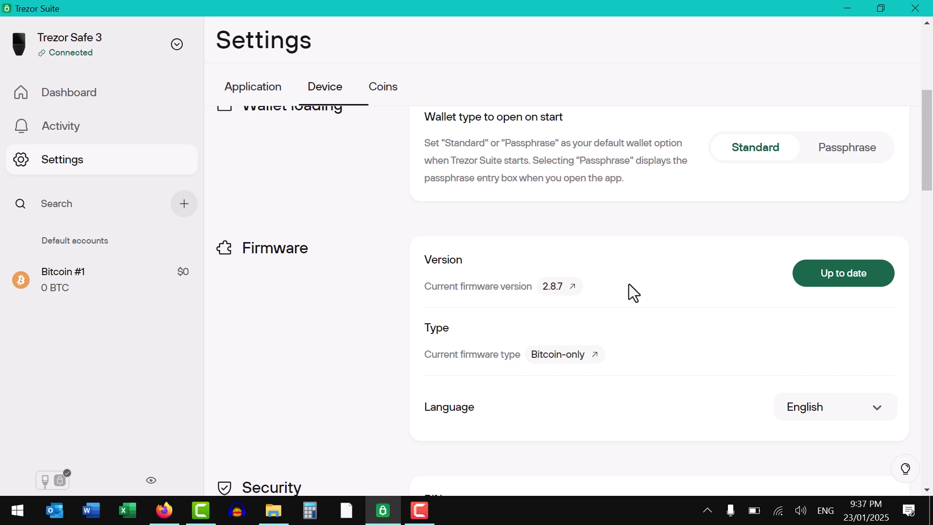
key("alt+Tab")
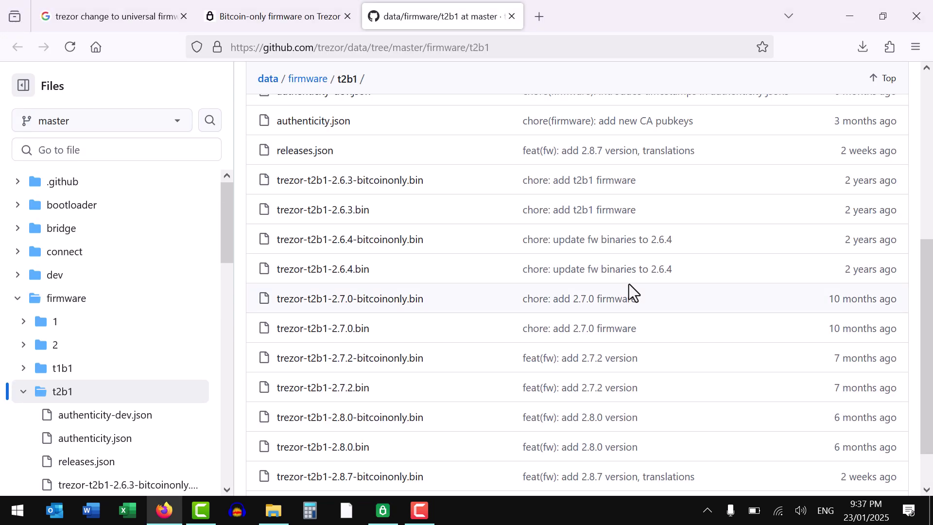
Download the raw trezor-t2b1-2.8.7.bin (1.4 MB) from the GitHub t2b1 folder.
scroll(628, 286, "down", 2)
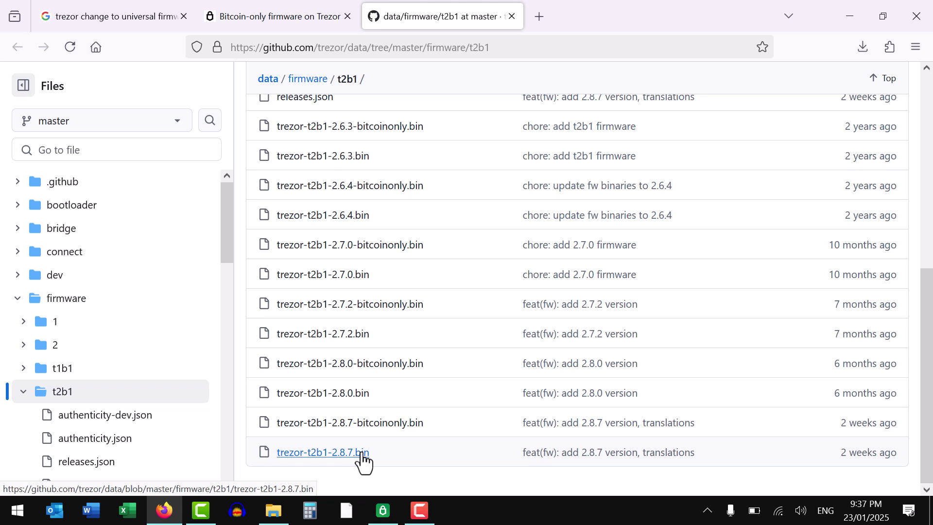
left_click(362, 452)
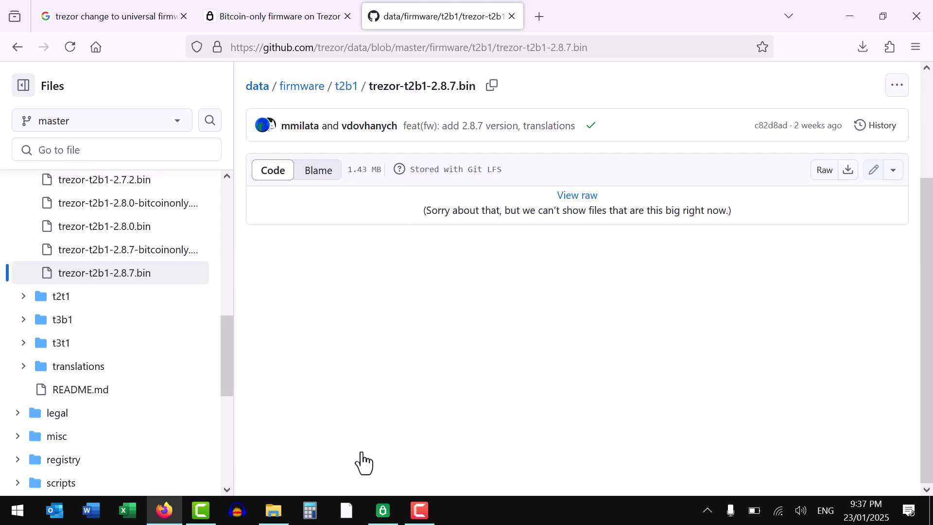
left_click(857, 171)
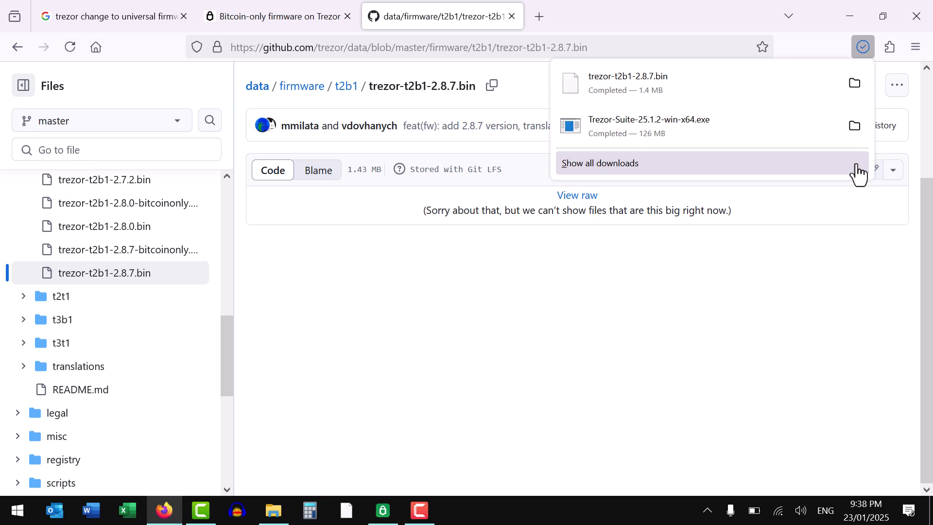
Back in Trezor Suite, open the Install custom firmware dialog from the Danger area.
left_click(383, 510)
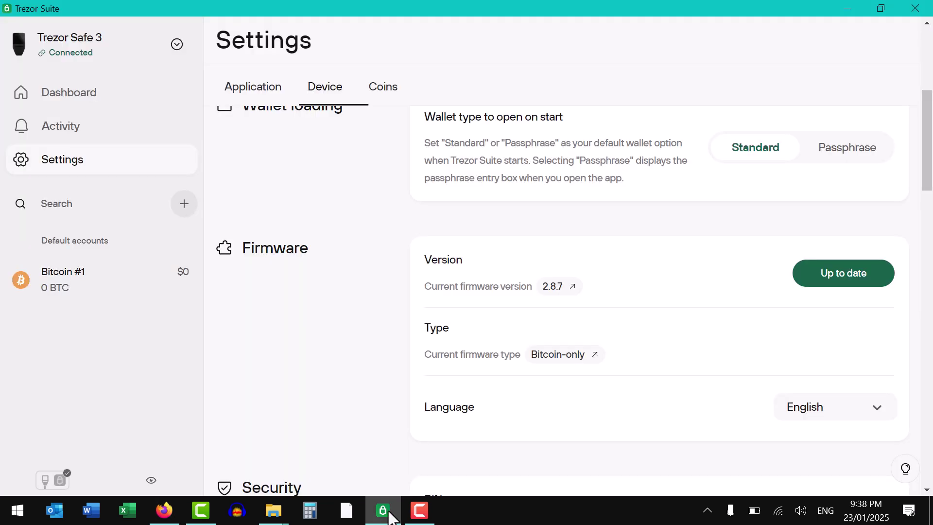
scroll(510, 354, "down", 15)
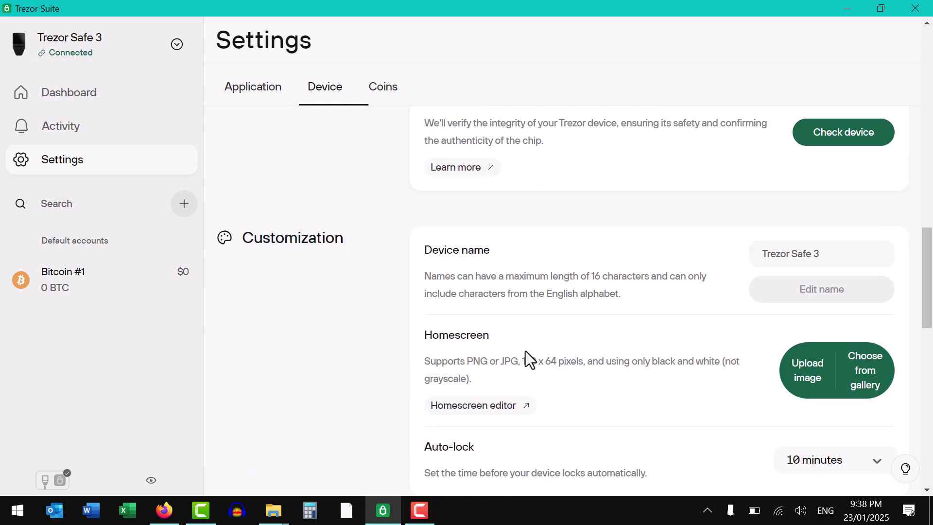
scroll(552, 347, "down", 2)
scroll(590, 328, "down", 5)
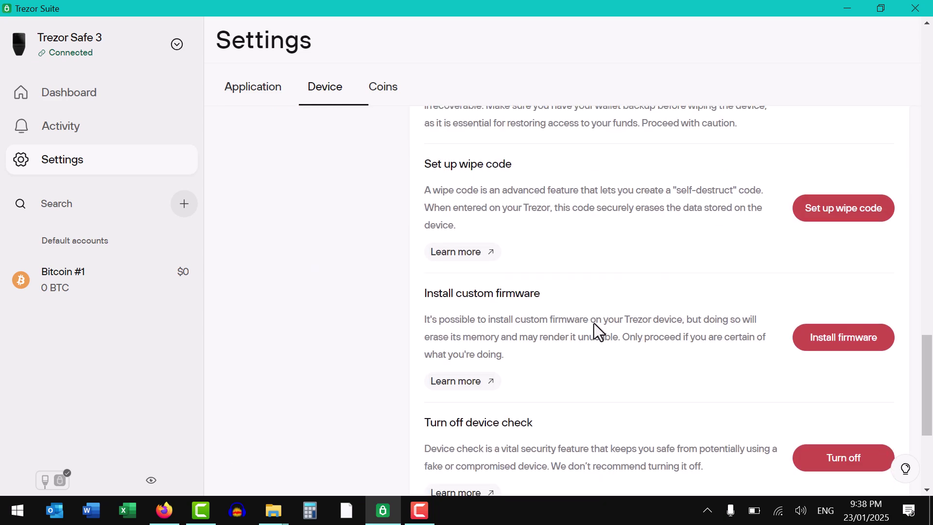
left_click(818, 275)
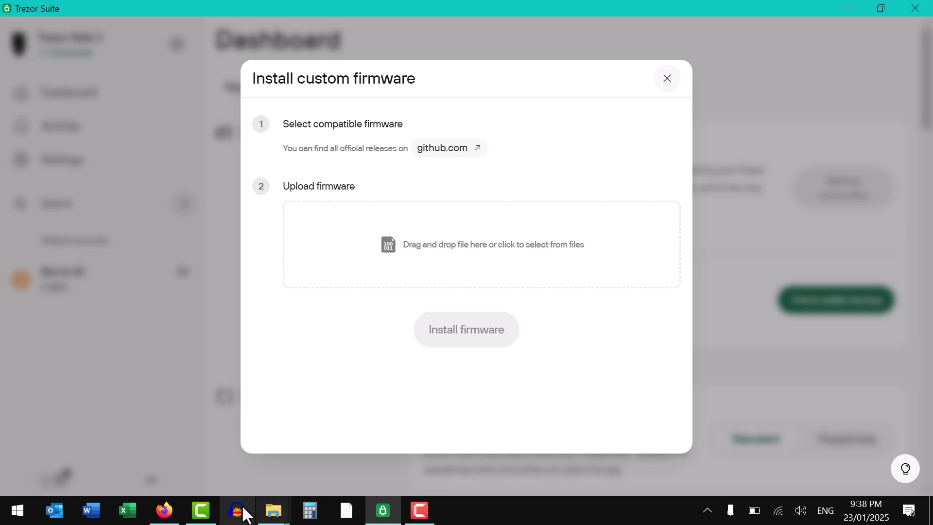
Drag trezor-t2b1-2.8.7.bin from the Downloads folder into the firmware upload box.
mouse_move(275, 514)
left_click(347, 440)
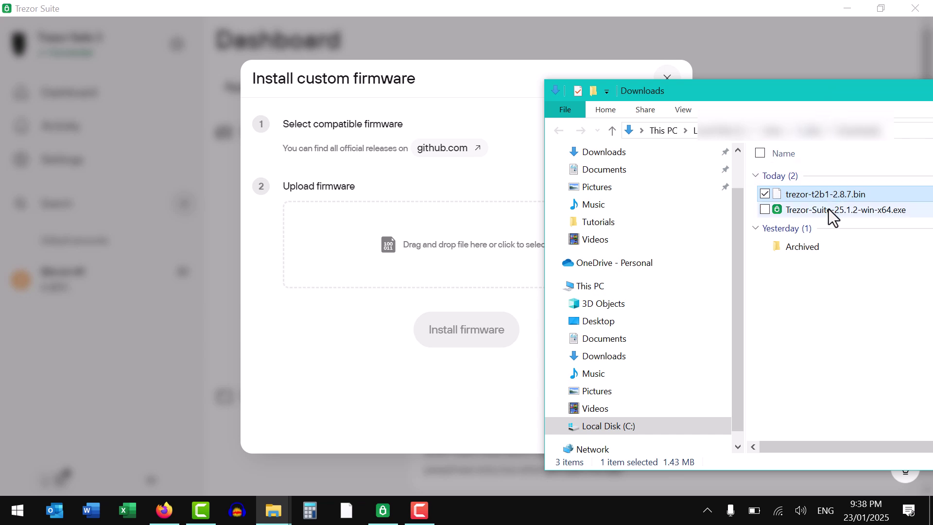
left_click_drag(824, 197, 479, 249)
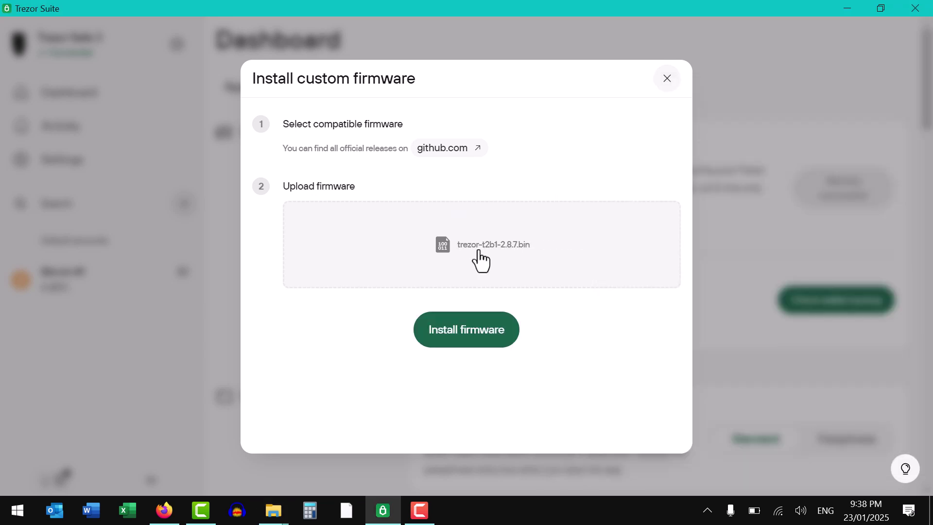
Confirm a wallet backup exists ('Yes, I do!') and begin installing the uploaded firmware.
left_click(488, 344)
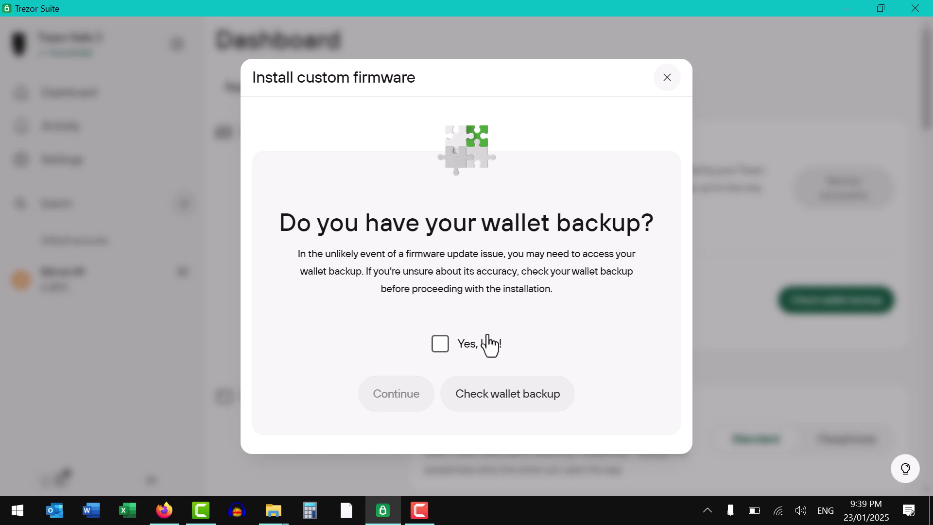
left_click(465, 344)
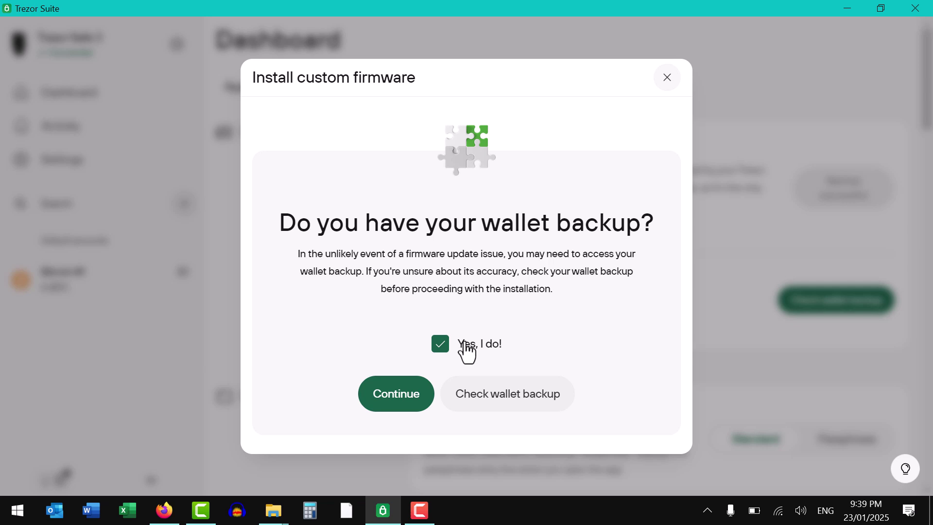
left_click(396, 400)
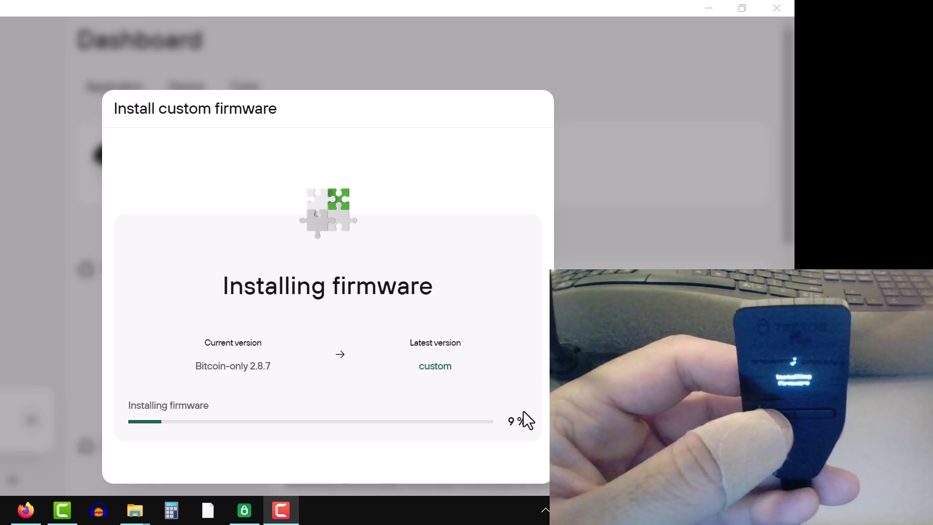
Close the completed installer, with Device settings now showing Universal firmware 2.8.7.
left_click(524, 414)
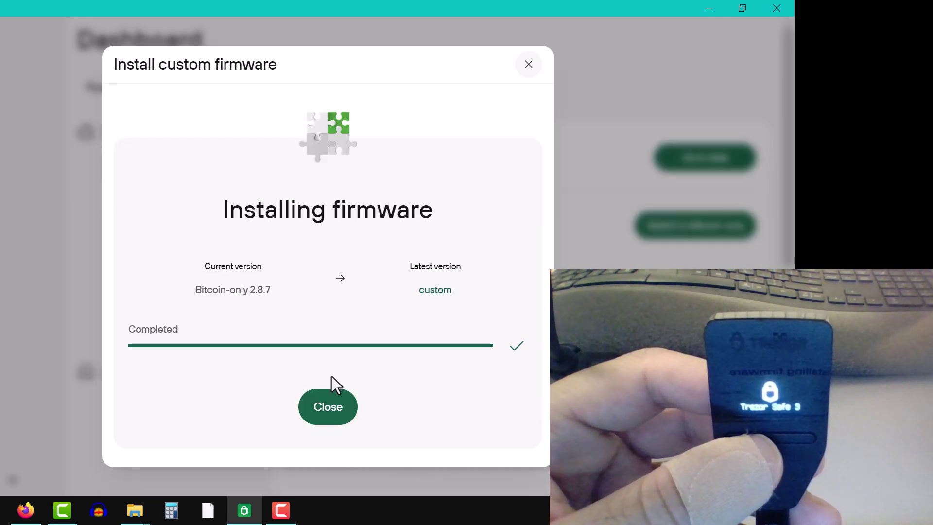
left_click(306, 411)
scroll(318, 412, "up", 2)
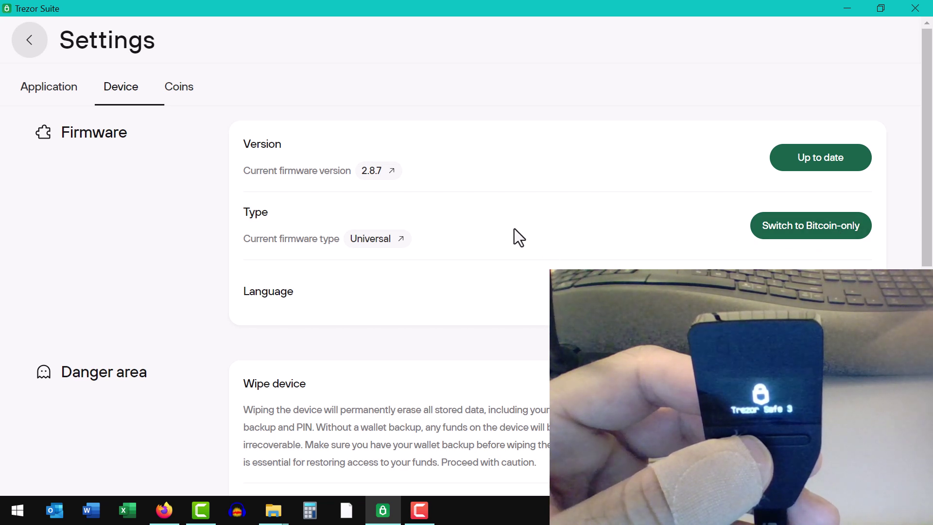
Return from settings to device setup, confirming this Trezor was used before and its firmware is ready.
left_click(31, 47)
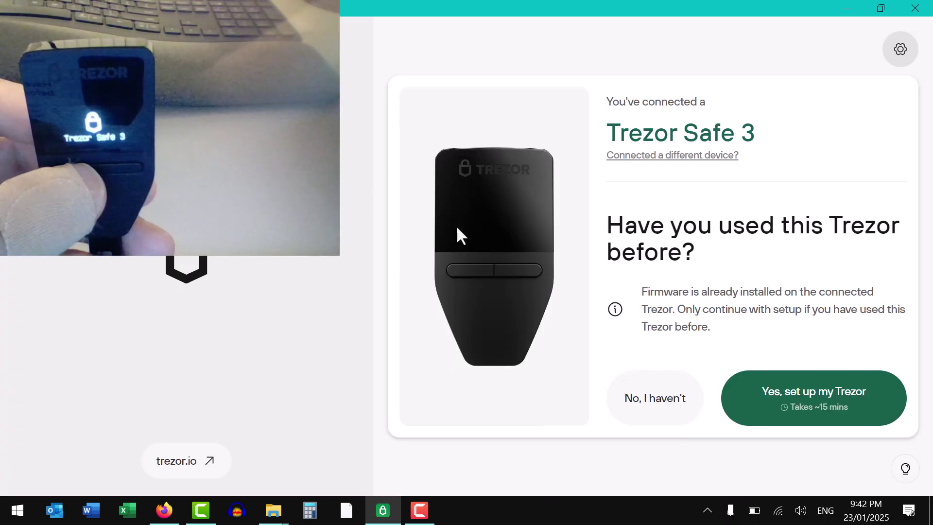
left_click(843, 418)
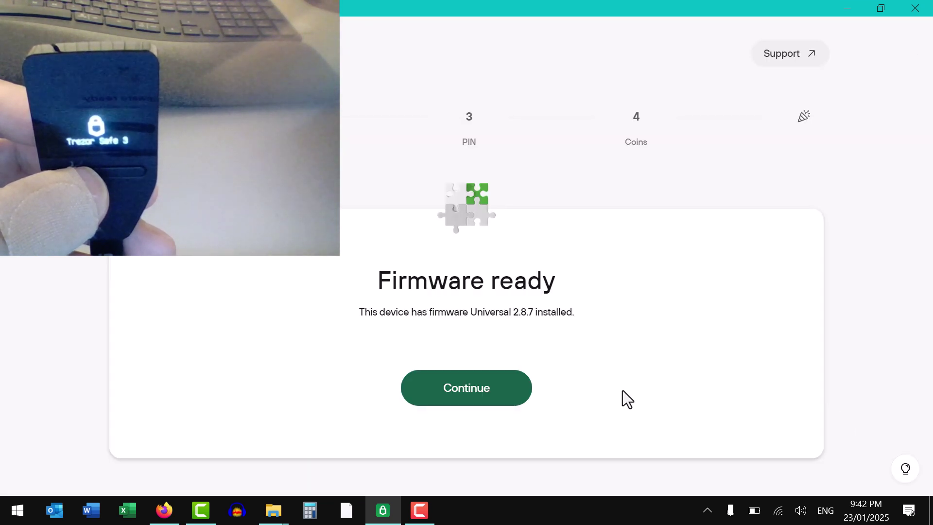
left_click(483, 389)
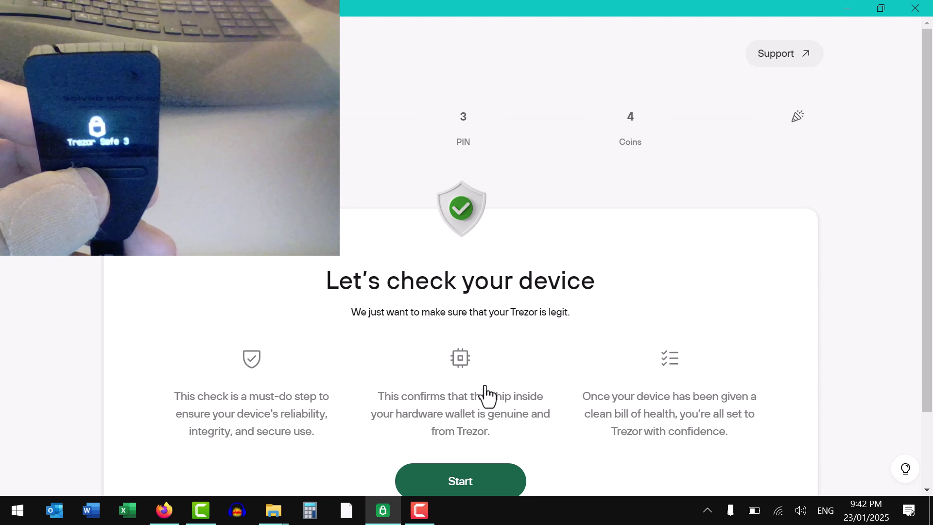
Pass the device authenticity check, then skip the Know your Trezor tutorial.
left_click(460, 483)
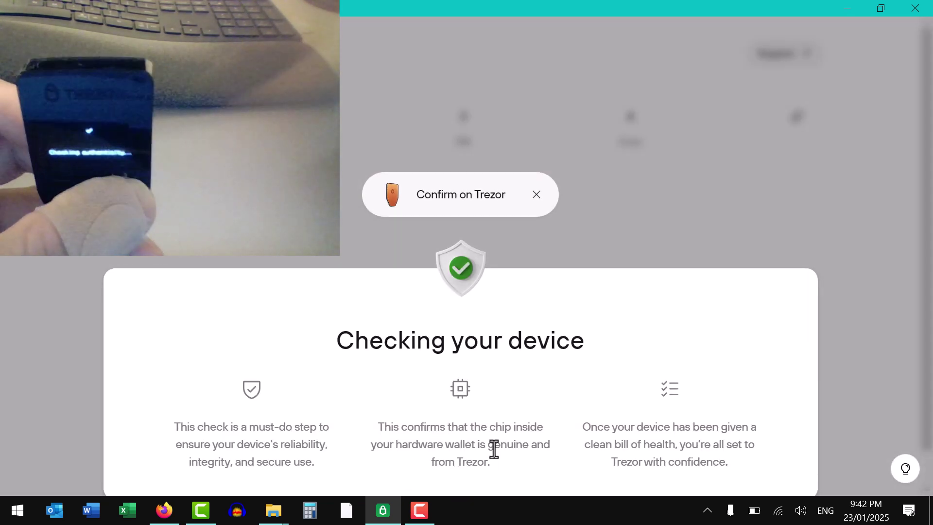
scroll(510, 433, "down", 1)
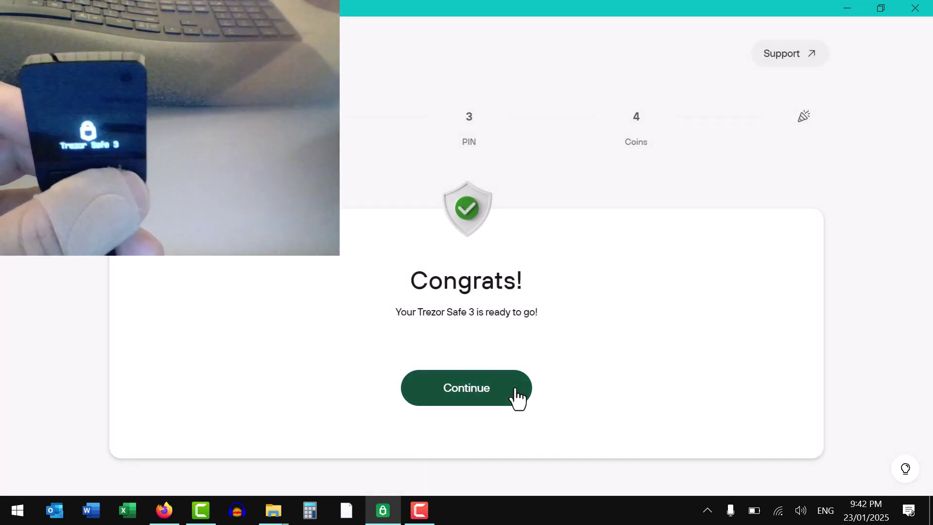
left_click(479, 393)
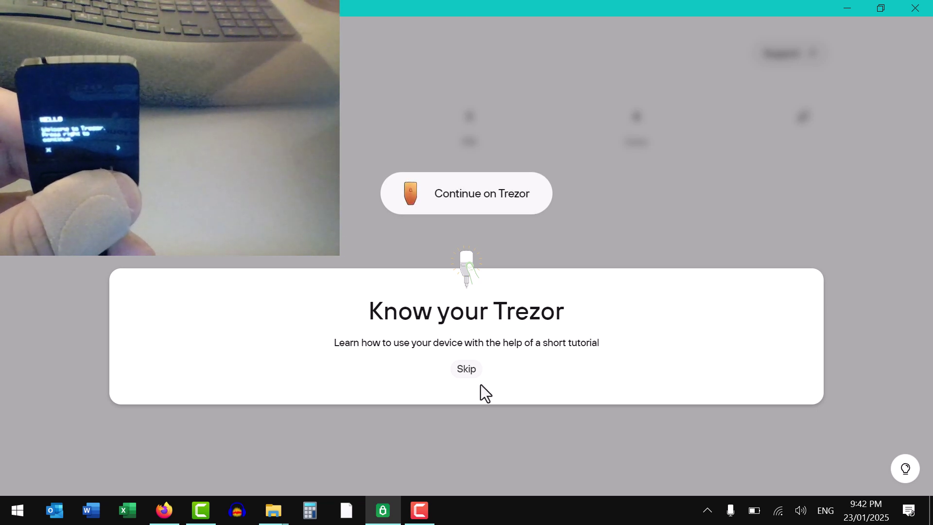
left_click(466, 370)
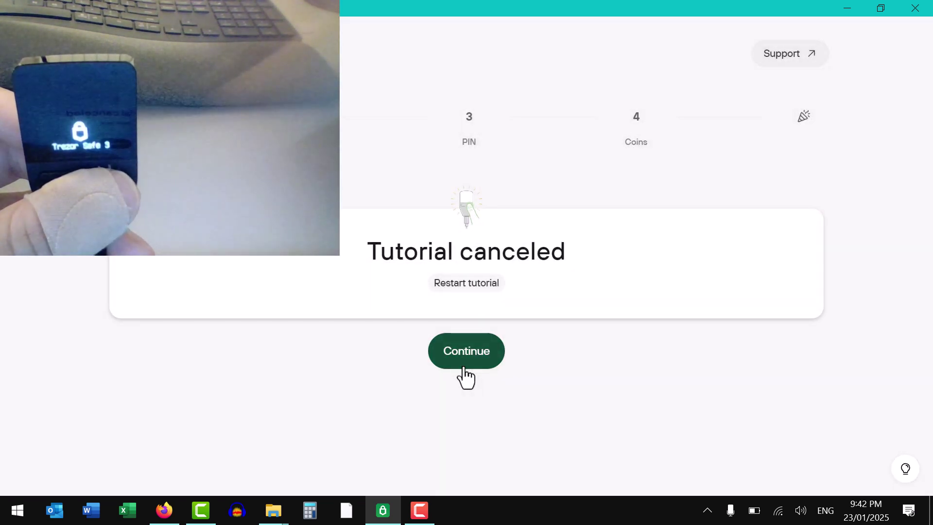
left_click(463, 369)
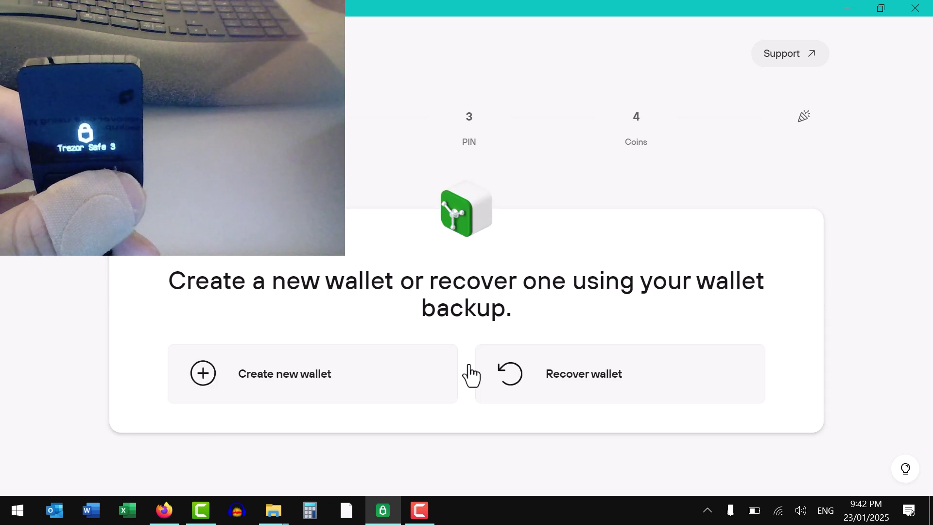